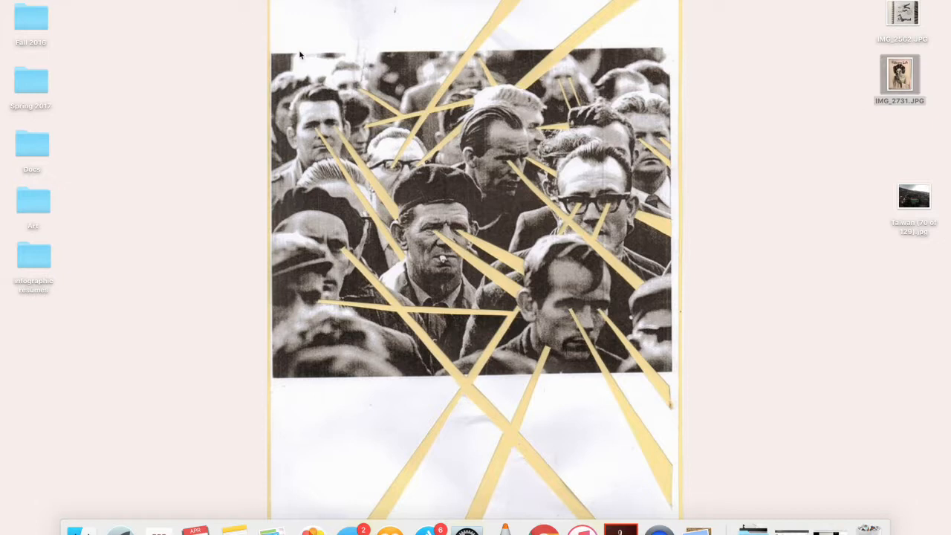
Step: Open the Taiwan folder inside Pictures and open all of its photos together in Preview
left_click(206, 95)
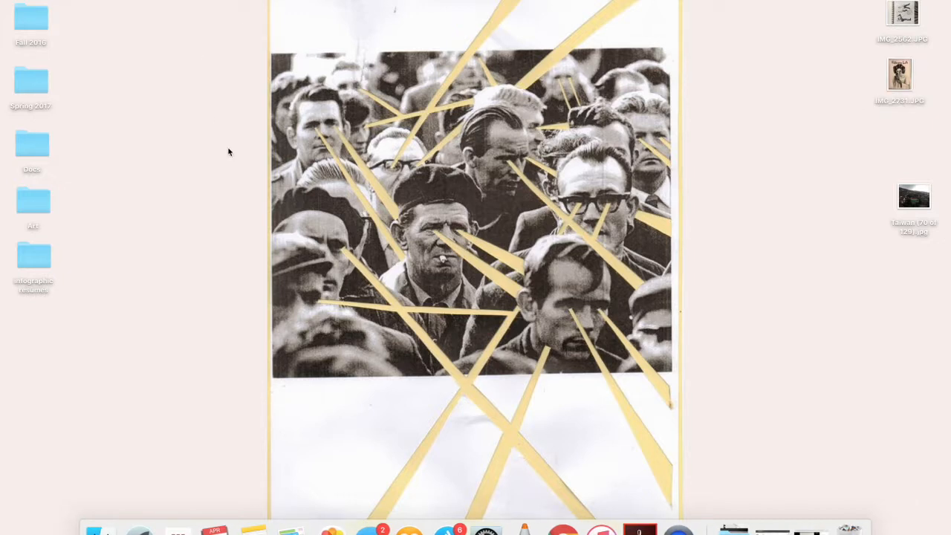
left_click(94, 529)
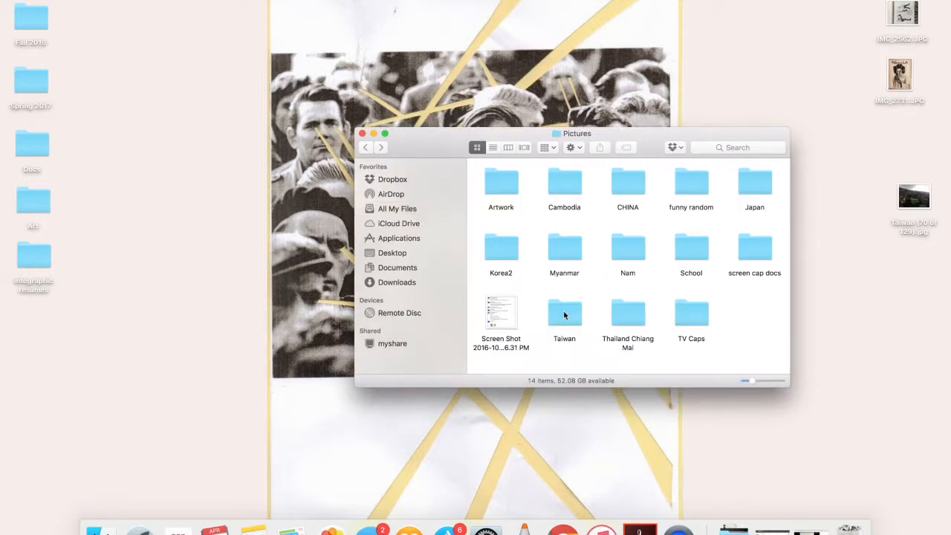
double_click(564, 313)
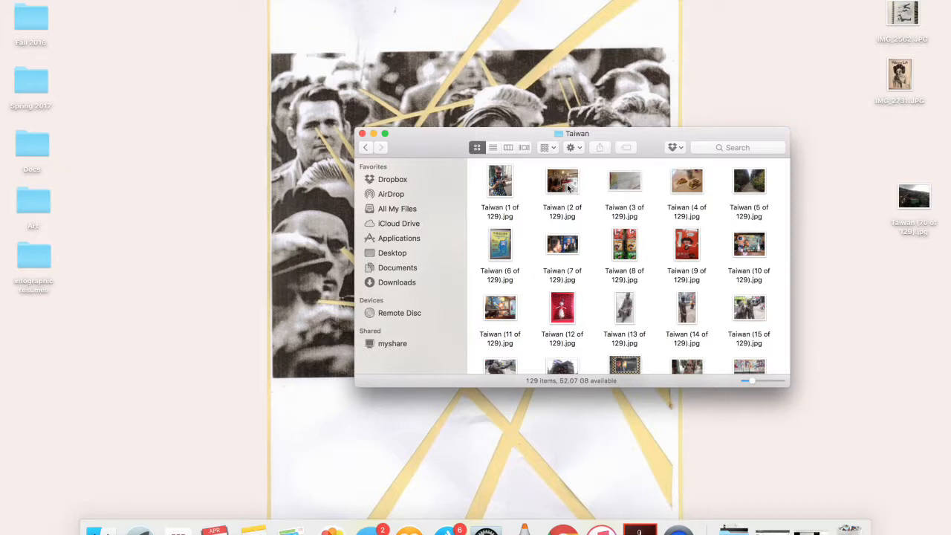
key("super+a")
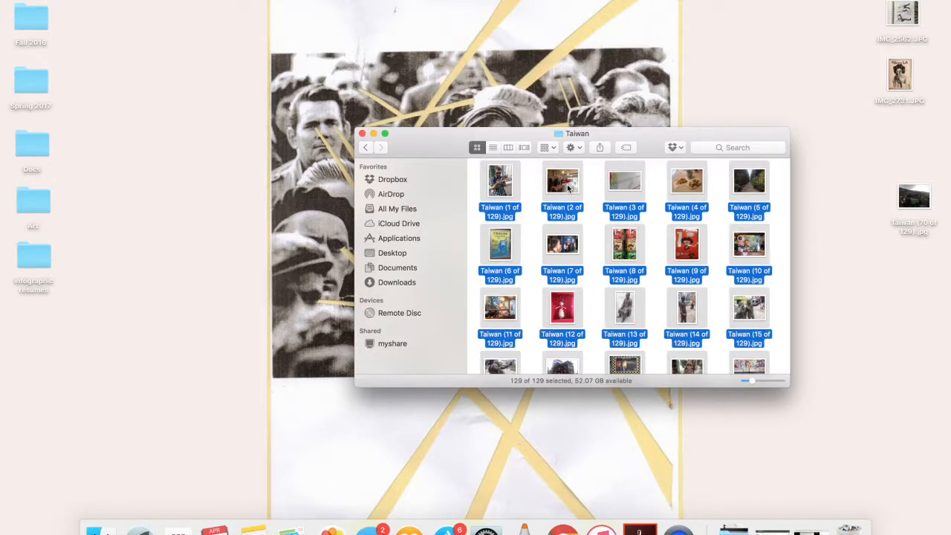
right_click(567, 187)
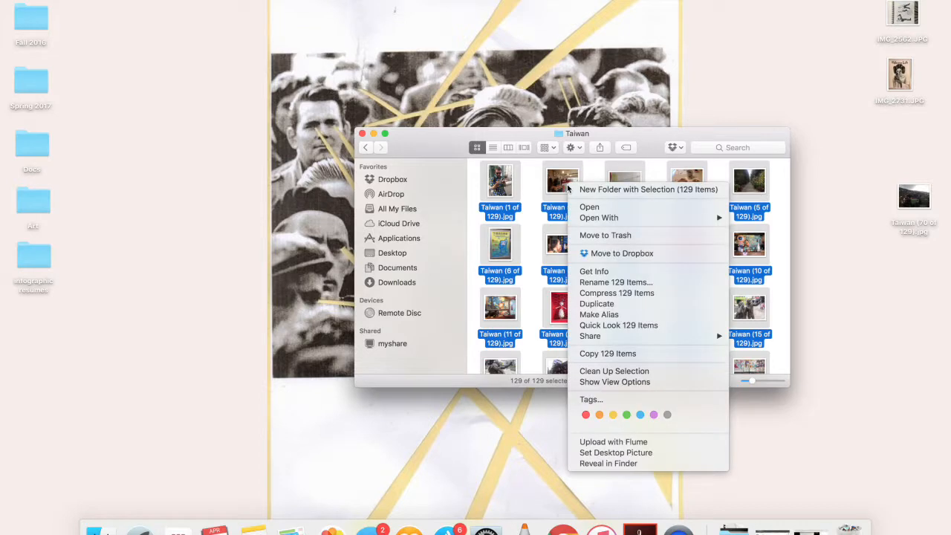
left_click(591, 208)
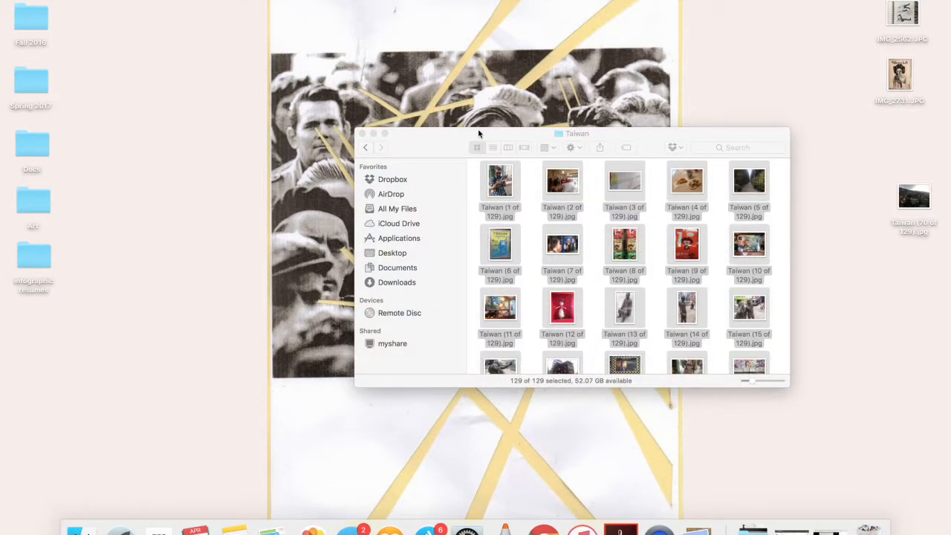
Step: Browse the opened Taiwan photos one after another and look through the following thumbnails
key("Down")
key("Down")
key("Down")
key("Down")
key("Down")
key("Down")
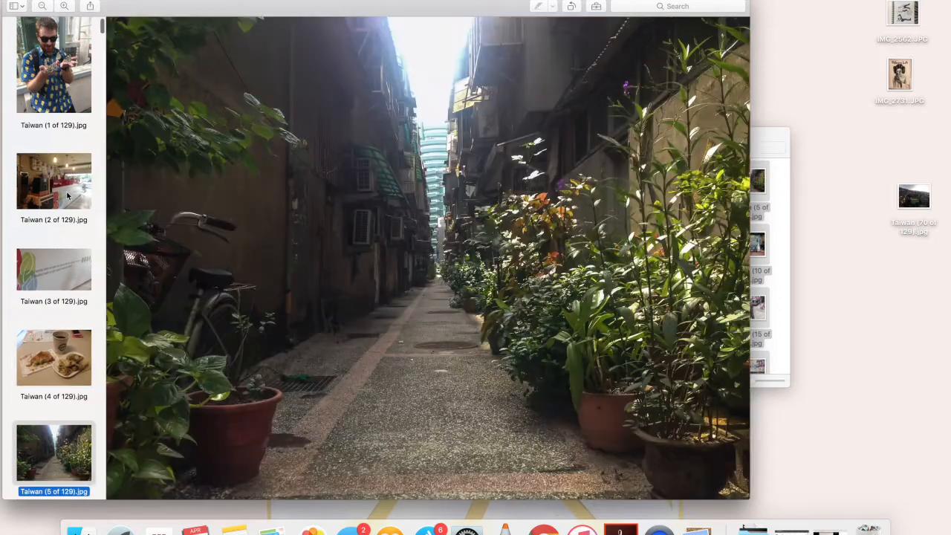
key("Up")
key("Up")
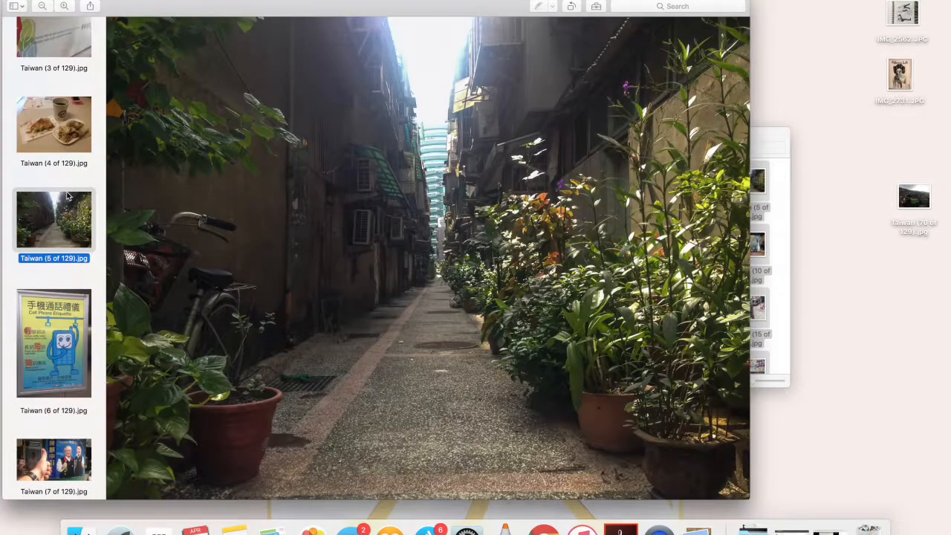
key("Down")
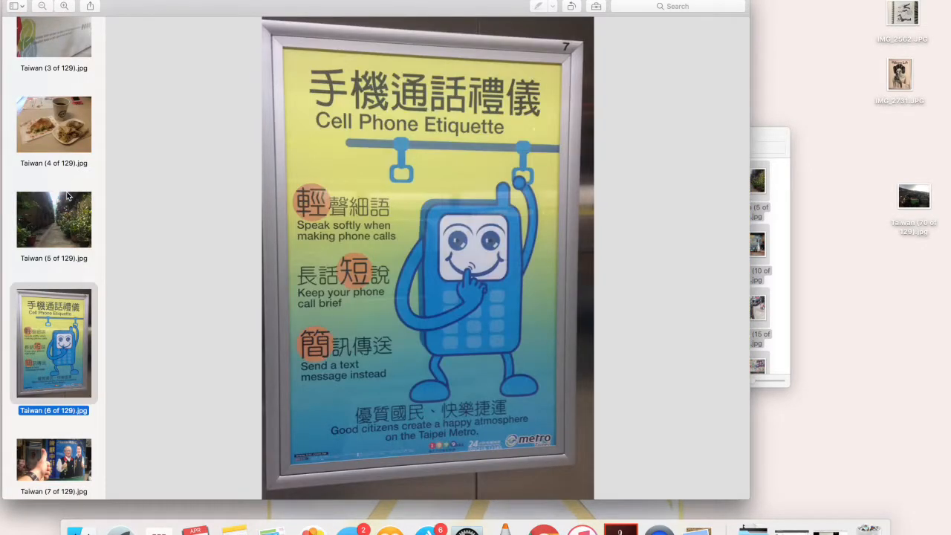
right_click(66, 303)
left_click(38, 320)
scroll(38, 320, "down", 1)
scroll(38, 321, "down", 1)
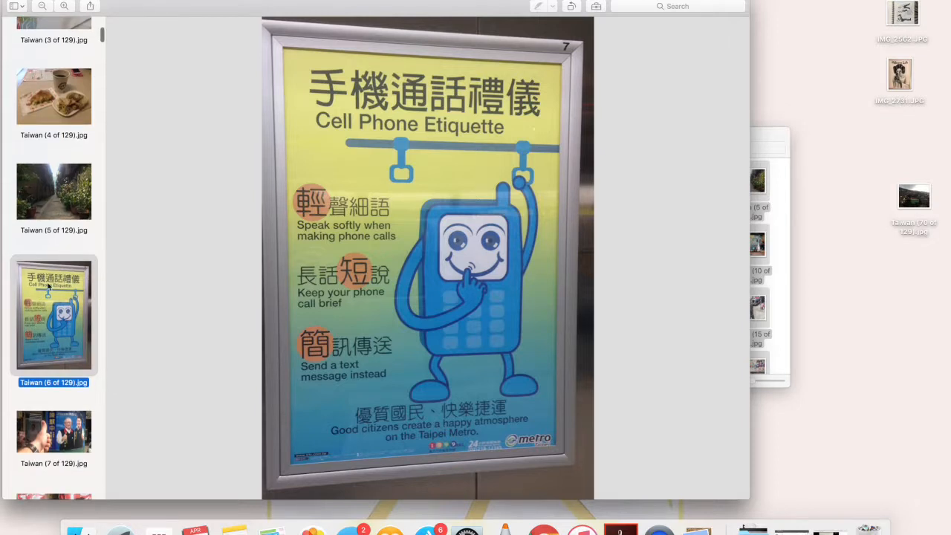
scroll(53, 262, "down", 4)
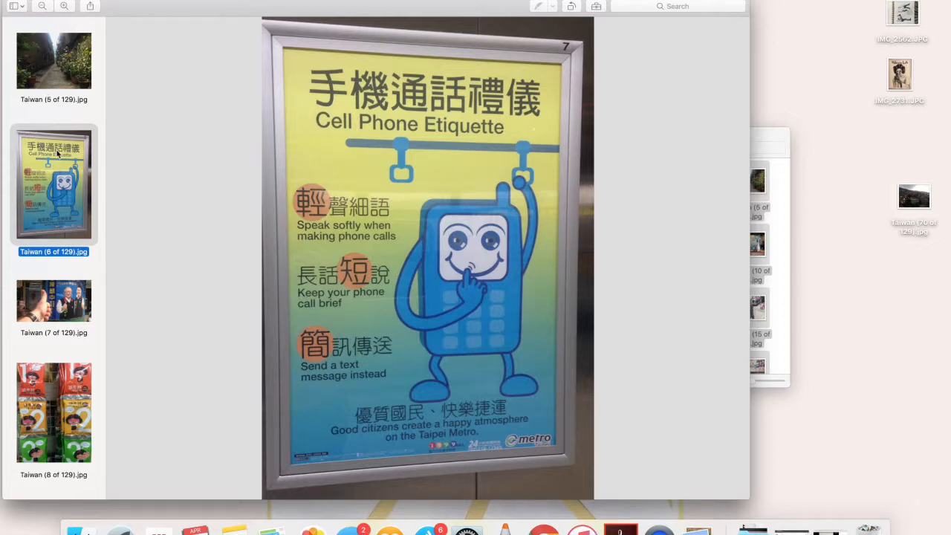
Step: Show the Adjust Color controls for the hillside town photo and reset all adjustments
left_click(53, 61)
left_click(176, 0)
left_click(198, 19)
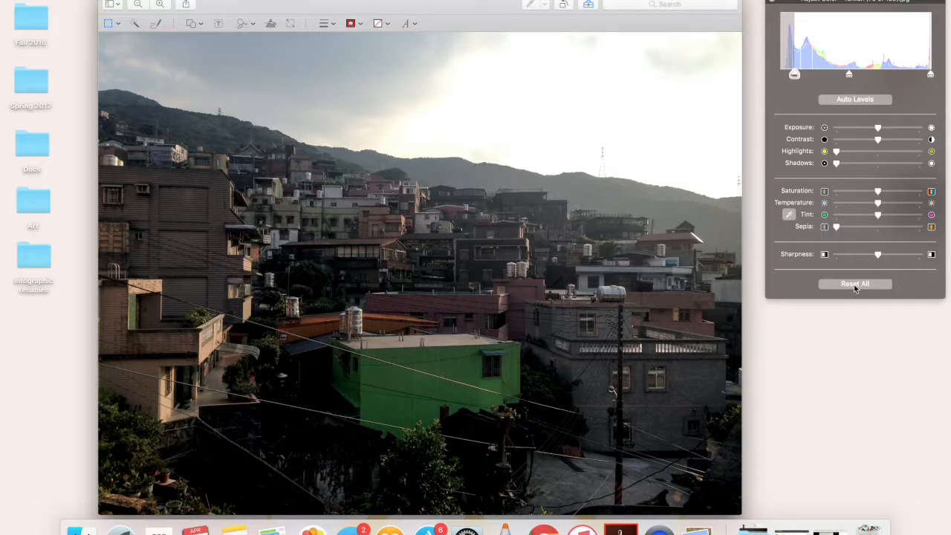
left_click(854, 285)
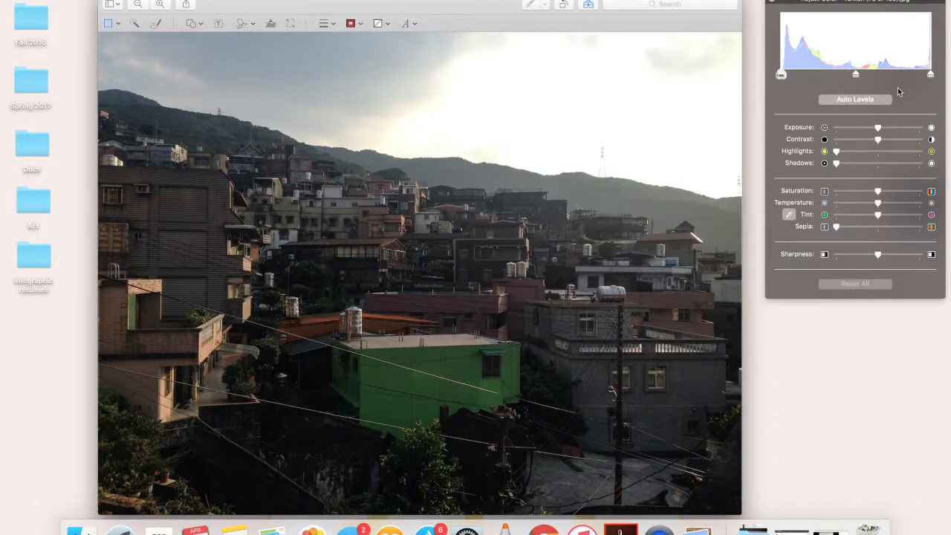
Step: Try Auto Levels and a lower contrast on the hillside photo, and reset all adjustments
left_click(878, 103)
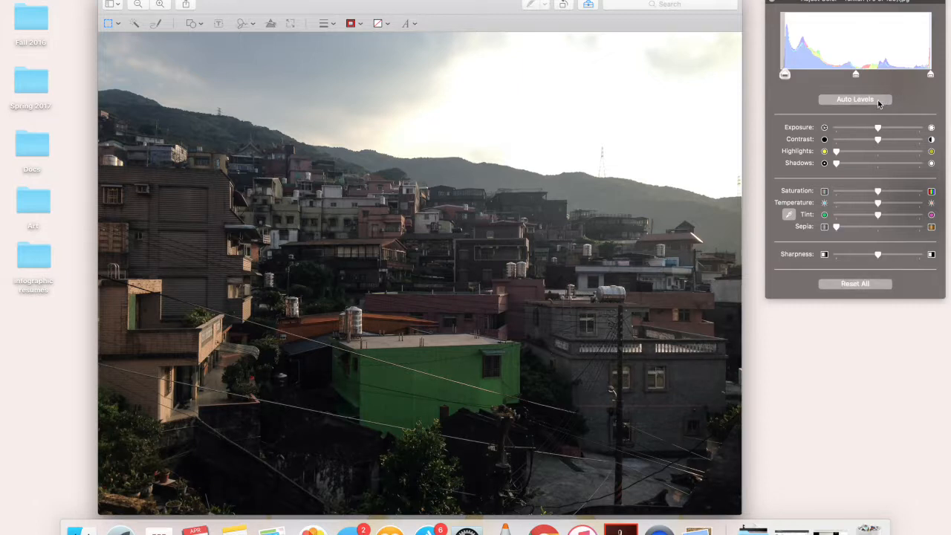
mouse_move(877, 140)
left_mouse_down()
mouse_move(886, 140)
mouse_move(863, 142)
left_mouse_up()
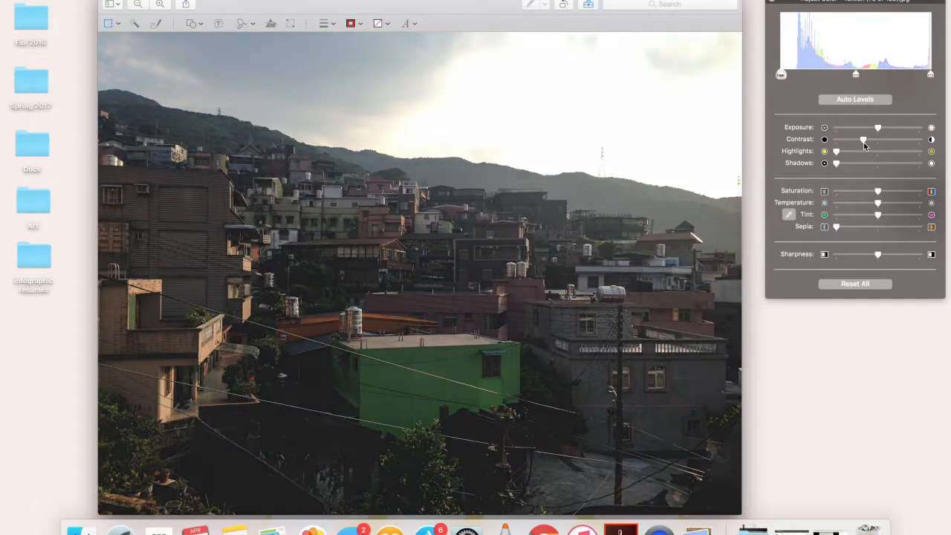
left_click(855, 284)
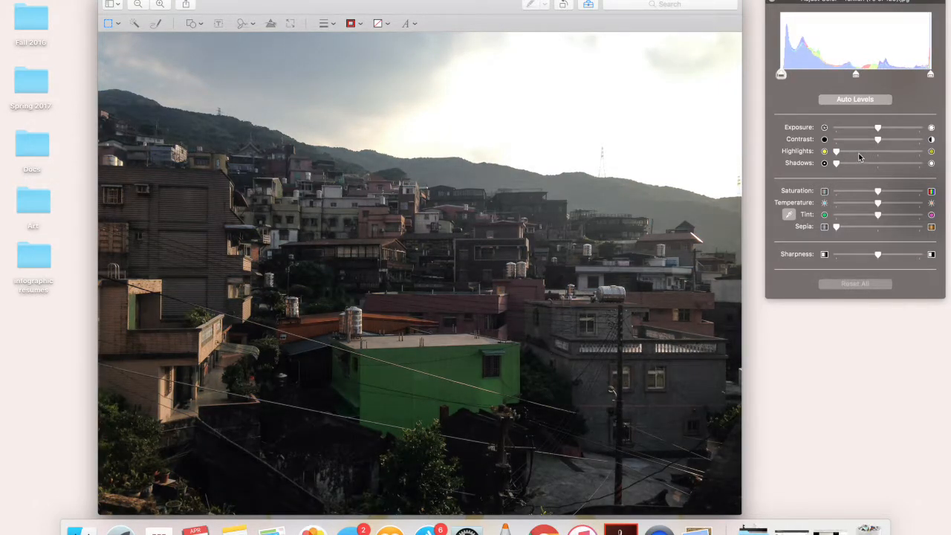
Step: Try strongly raised shadows and maximum saturation on the hillside photo, and clear both adjustments
left_click_drag(835, 165, 910, 164)
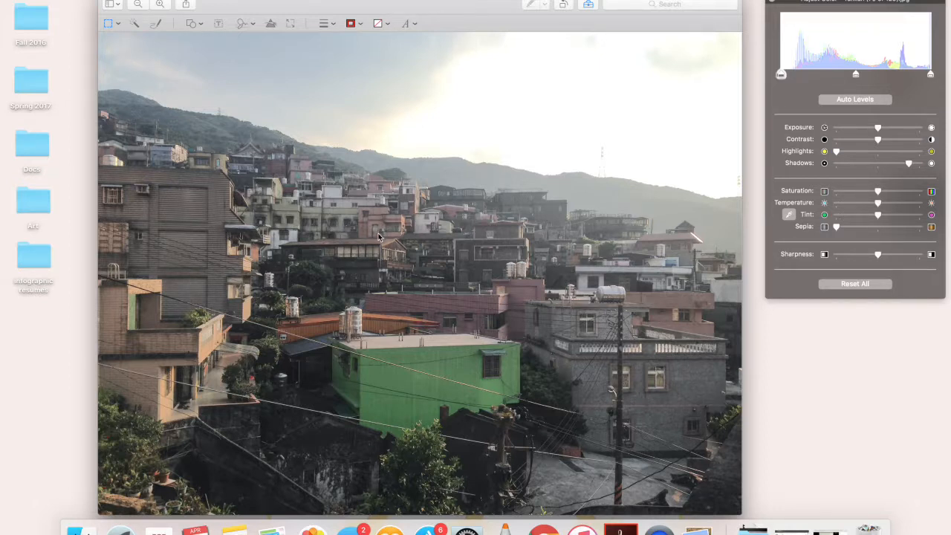
left_click_drag(908, 162, 836, 162)
left_click_drag(877, 191, 918, 191)
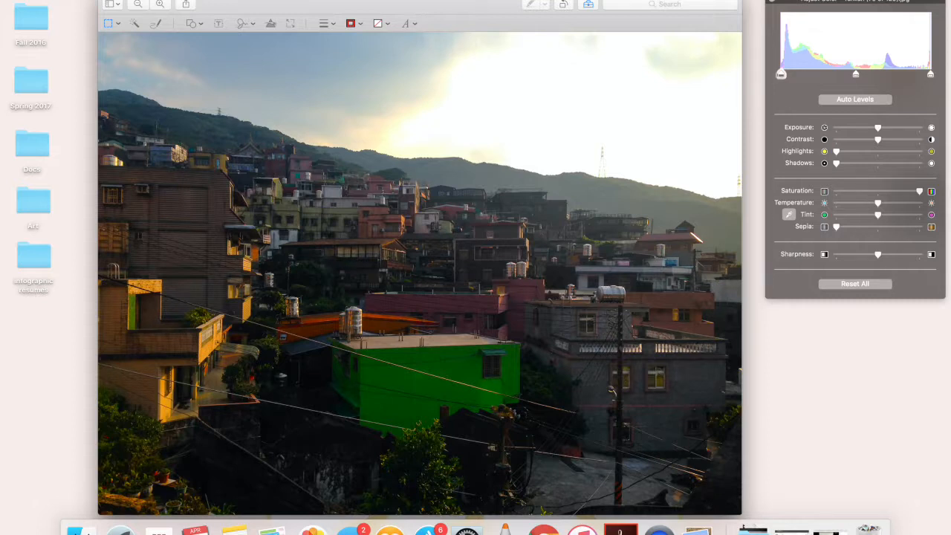
left_click(866, 284)
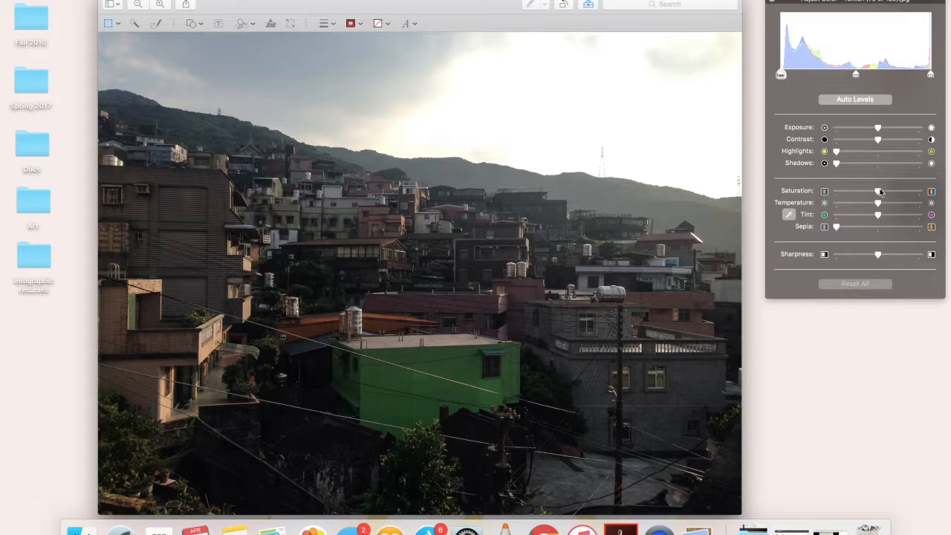
Step: Try saturation, sharpness and midtone changes on the hillside photo, clearing the adjustments and closing the controls
left_click_drag(878, 196, 811, 193)
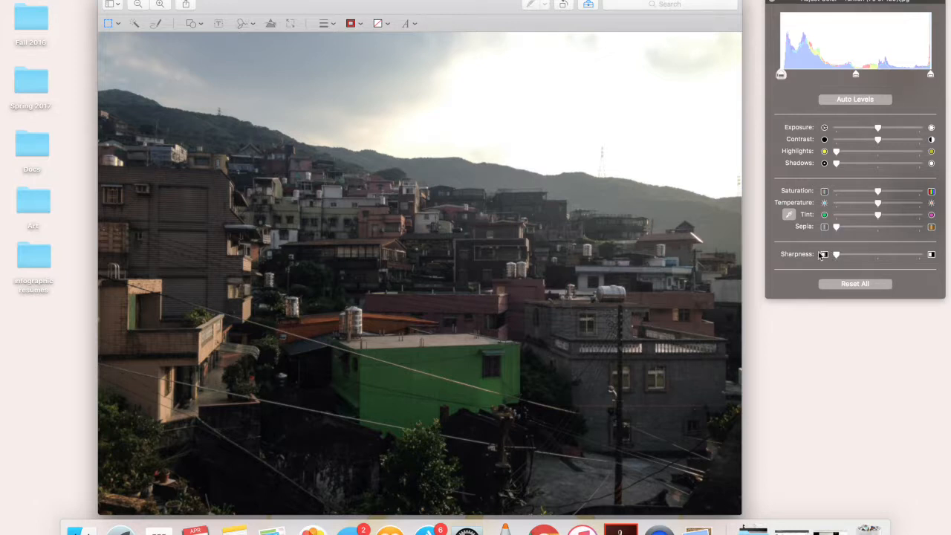
left_click_drag(834, 254, 947, 260)
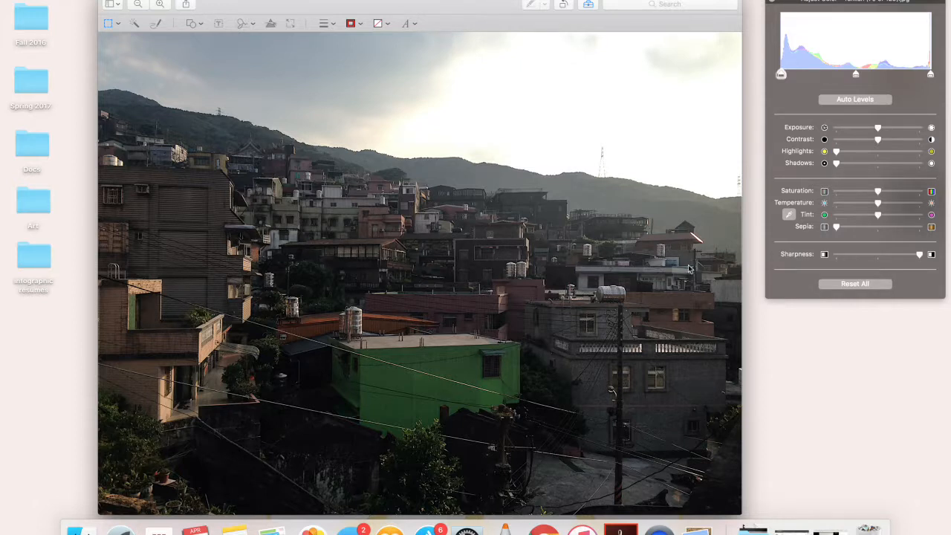
left_click(850, 284)
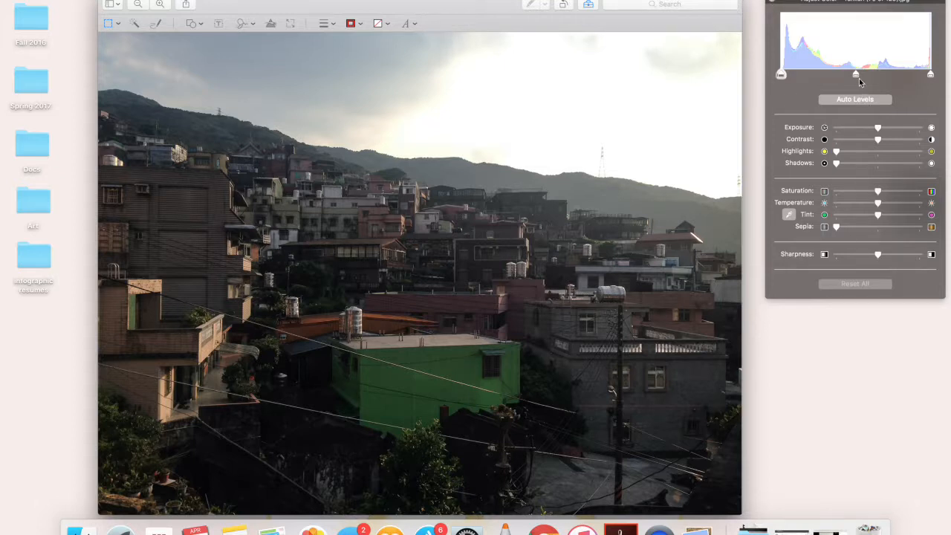
left_click_drag(854, 73, 851, 73)
key("super+alt+c")
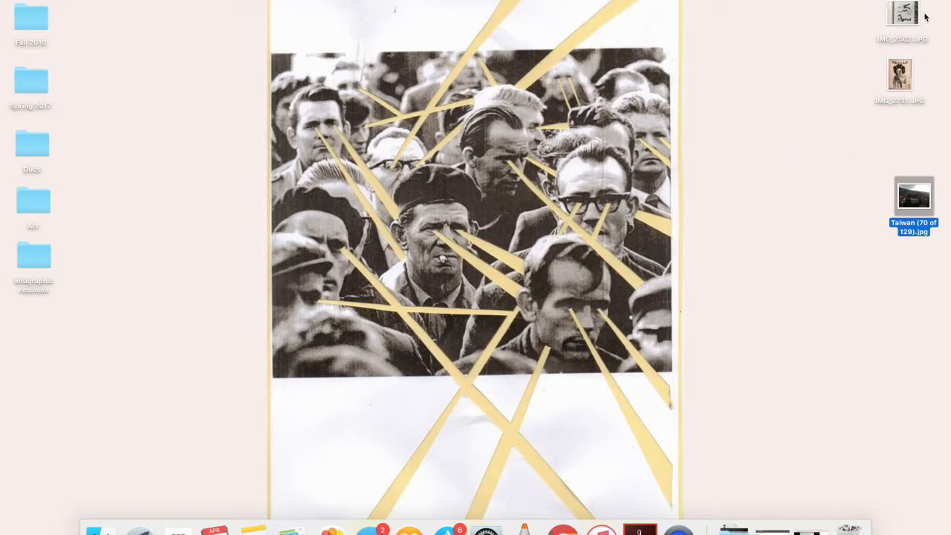
Step: Open IMG_2562.JPG from the desktop and widen its window
left_click(905, 14)
double_click(906, 13)
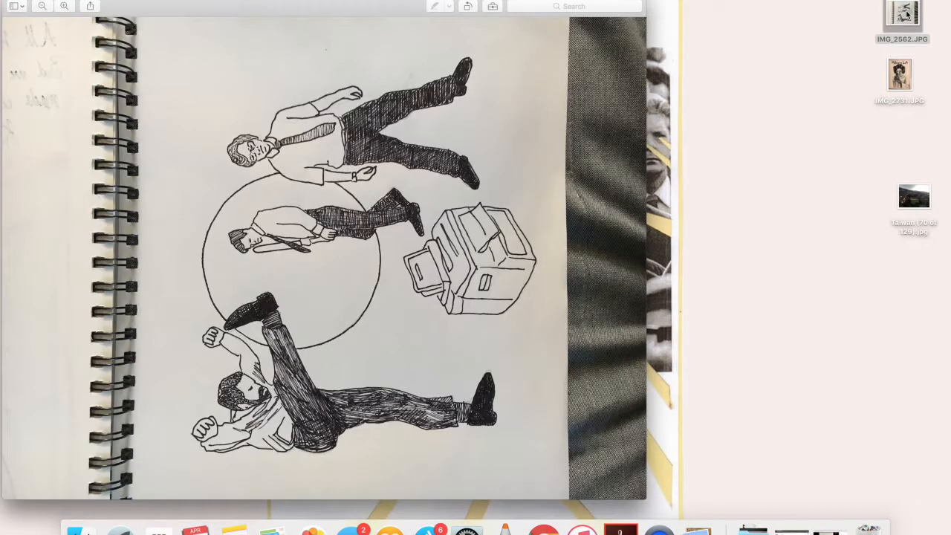
left_click_drag(647, 37, 834, 41)
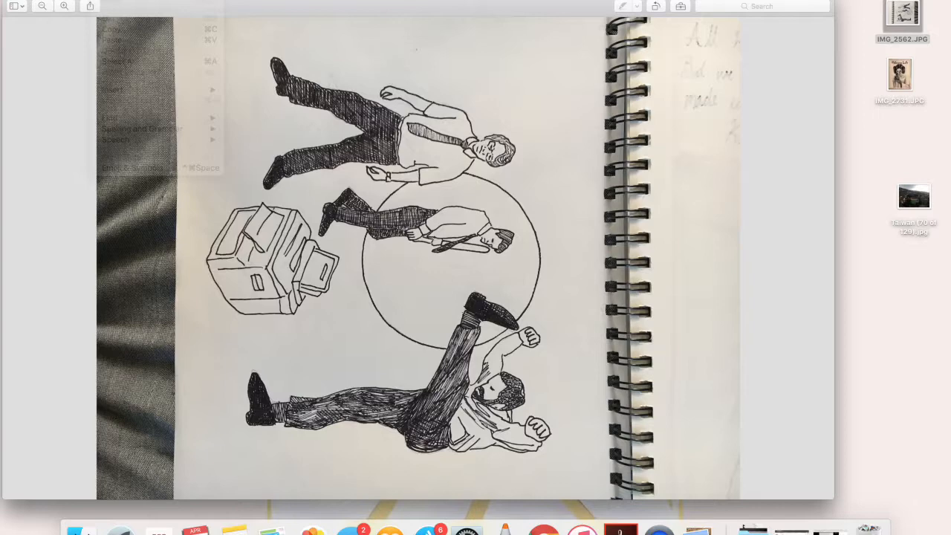
Step: Undo the horizontal flip of the sketchbook photo and rotate it a quarter turn clockwise so the figures stand upright
key("super+z")
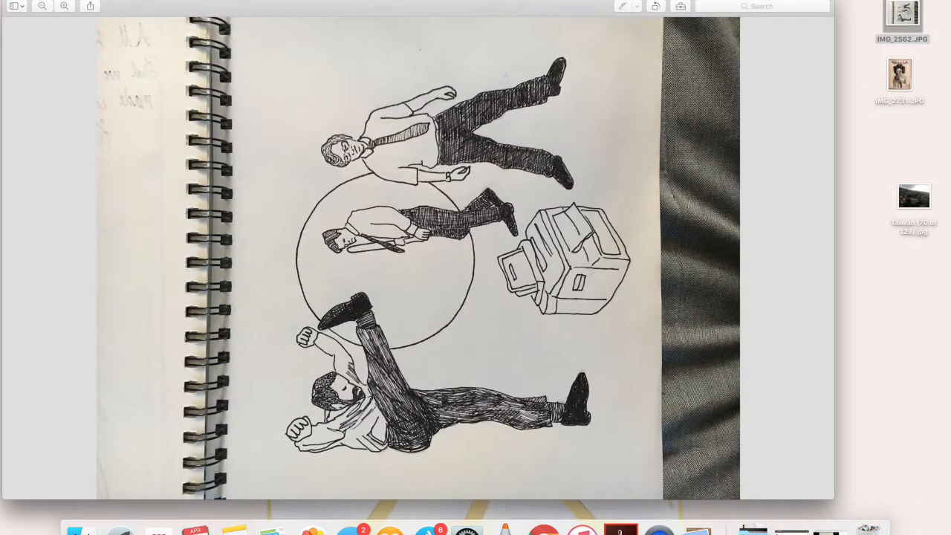
left_click(179, 0)
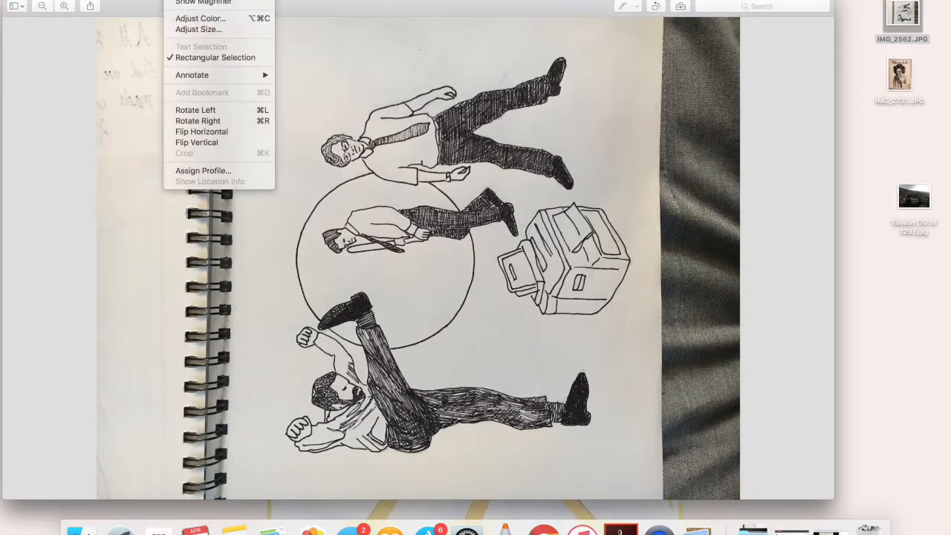
left_click(199, 111)
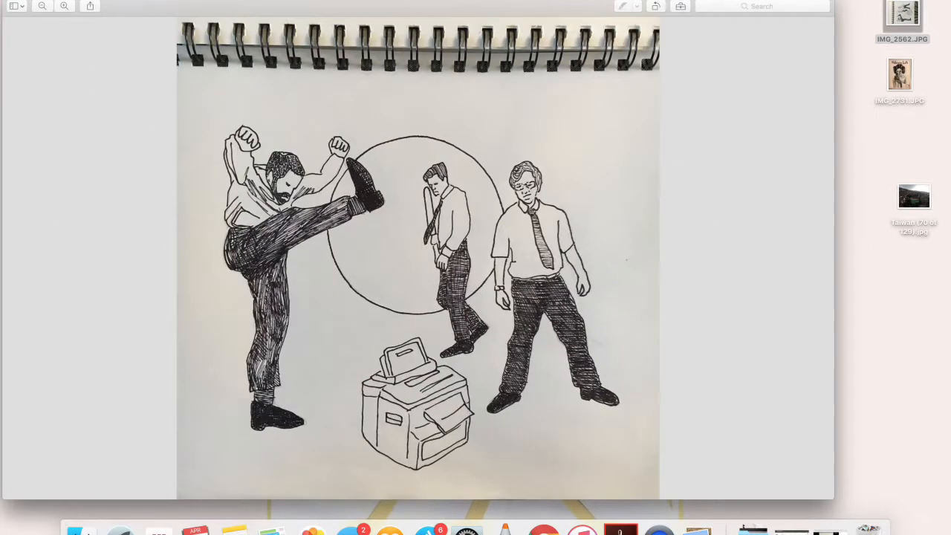
Step: Crop the sketchbook photo to the drawing, leaving out the spiral binding above and the dark fabric below
scroll(345, 185, "down", 2)
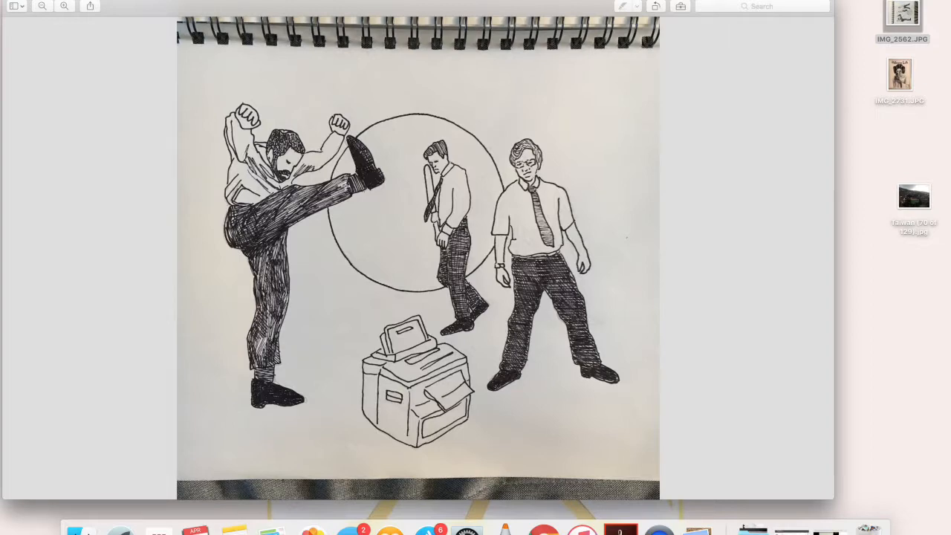
scroll(344, 185, "down", 3)
scroll(344, 186, "up", 3)
scroll(345, 186, "down", 4)
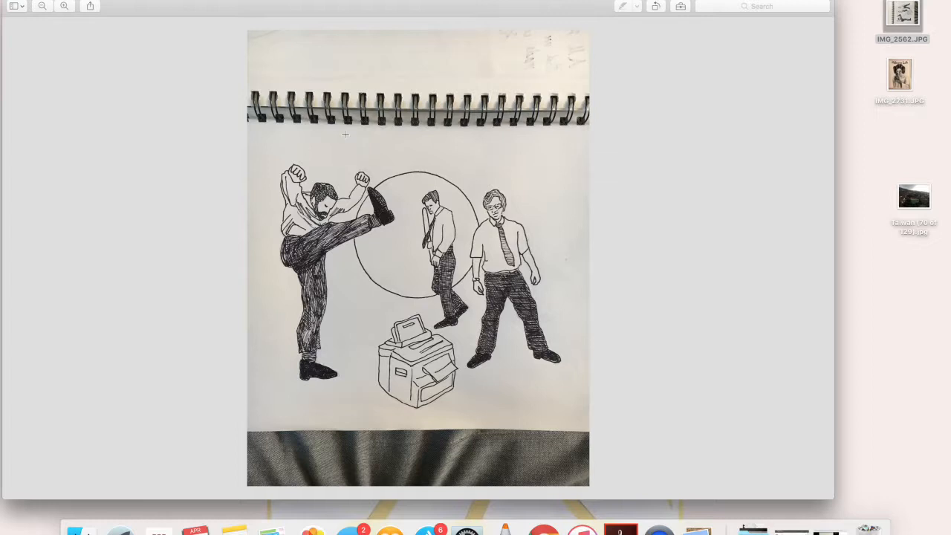
left_click_drag(248, 132, 587, 420)
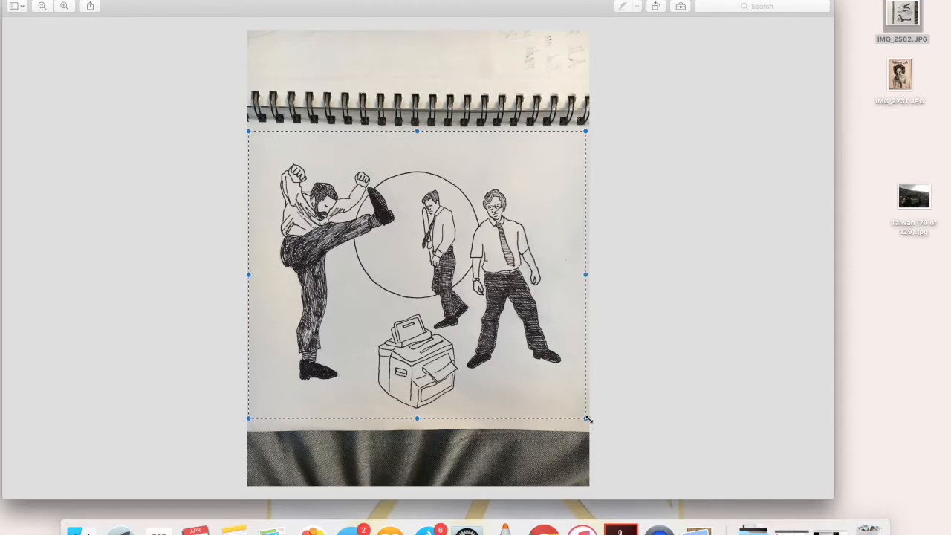
left_click_drag(587, 420, 587, 424)
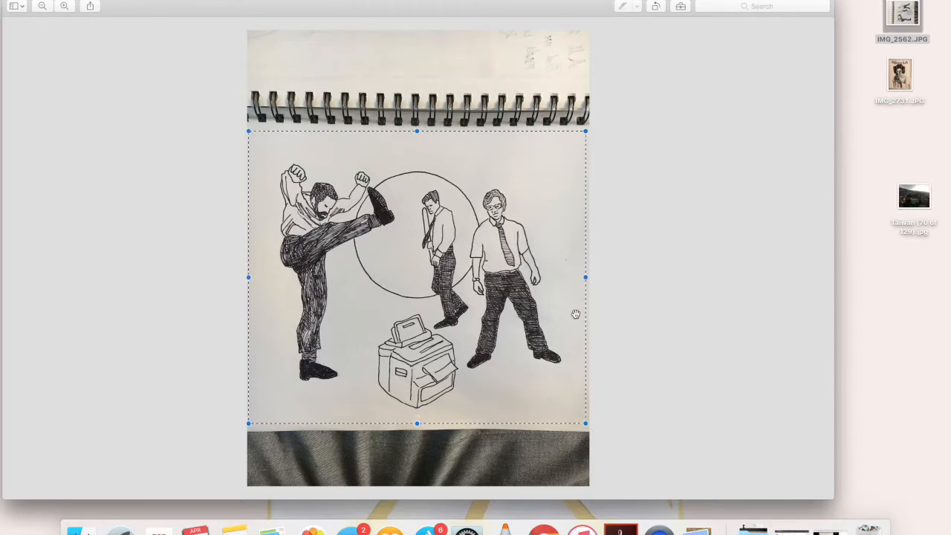
left_click(177, 0)
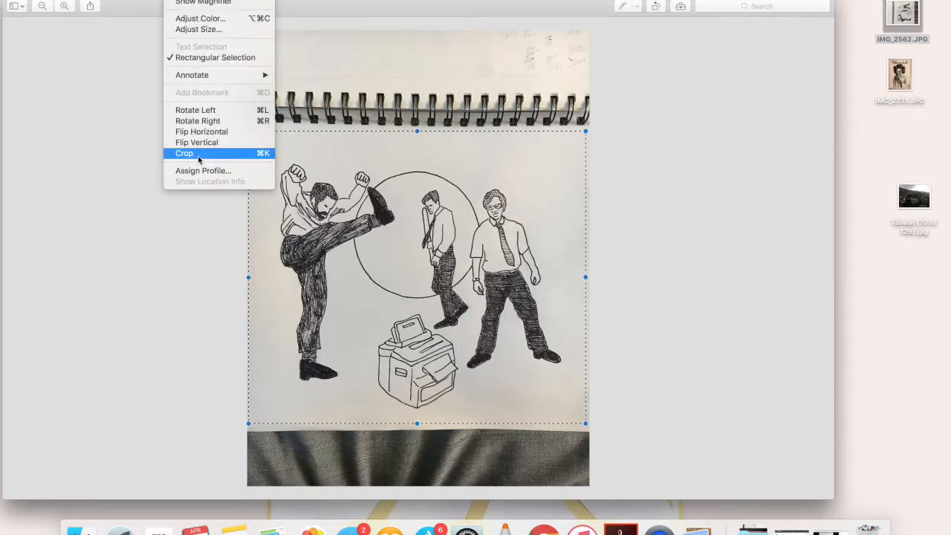
mouse_move(212, 0)
left_click(407, 123)
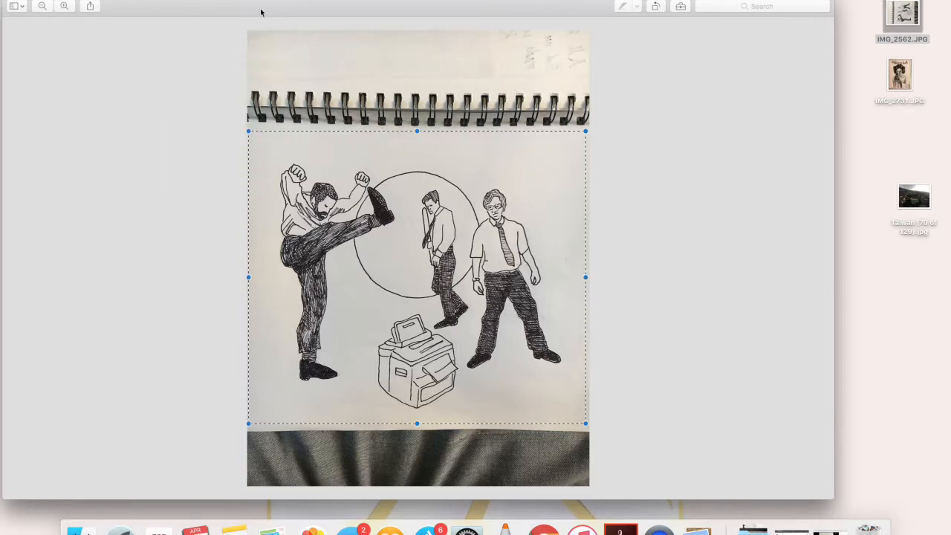
key("super+k")
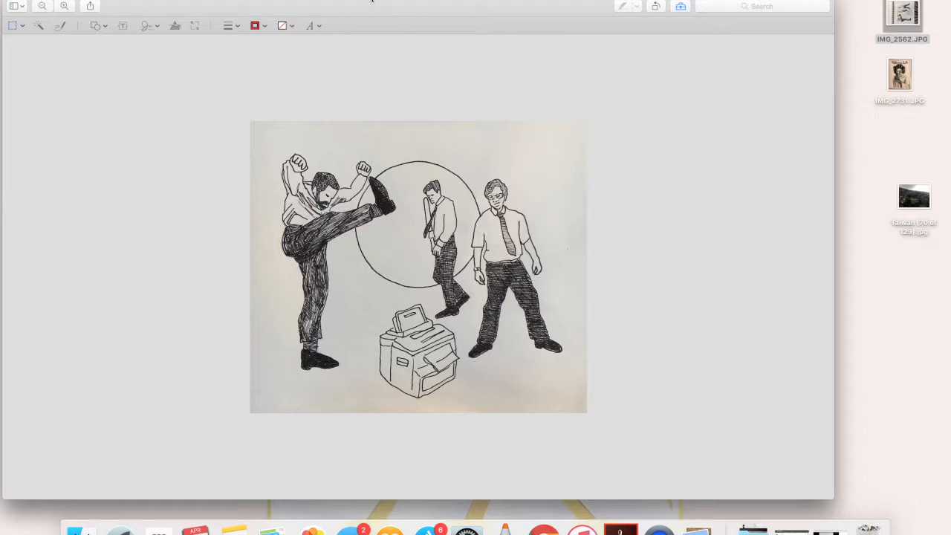
Step: Open the colour adjustment controls for the cropped drawing and place them beside the image
left_click(178, 2)
left_click(199, 18)
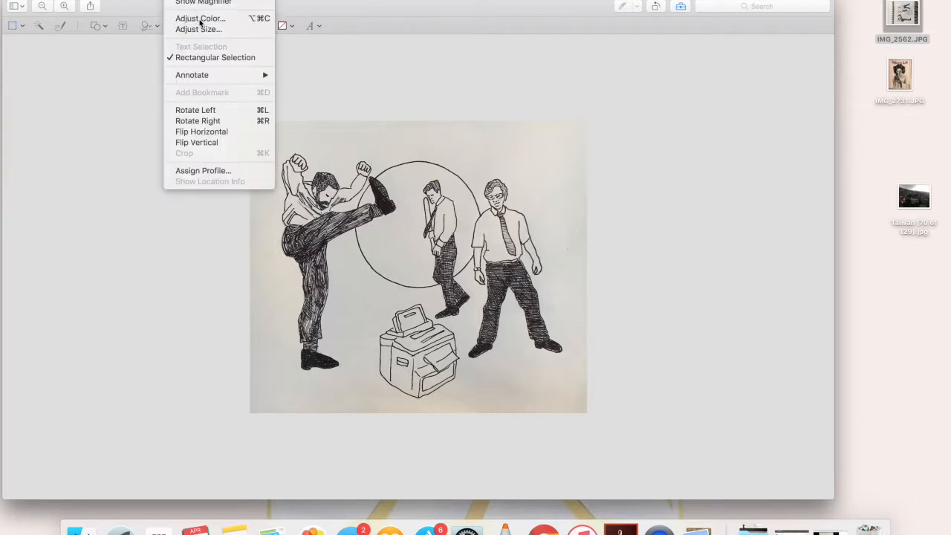
left_click_drag(811, 5, 723, 89)
Step: Try whitening the drawing's paper with the black, midtone and white levels, and reset all colour adjustments
left_click_drag(842, 158, 816, 158)
left_click_drag(694, 157, 750, 160)
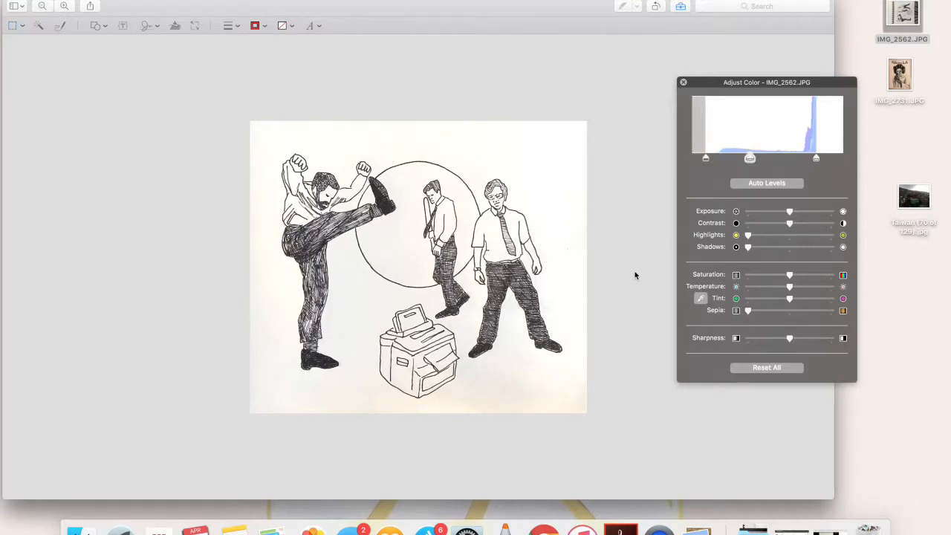
left_click(762, 369)
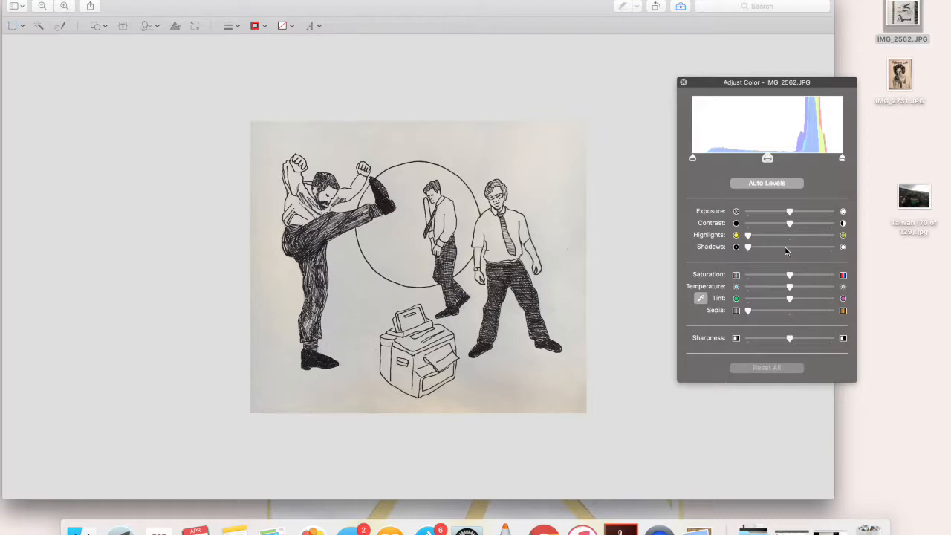
Step: Raise the drawing's exposure and contrast slightly and reduce its saturation strongly to get a clean white, neutral background
left_click_drag(790, 213, 799, 214)
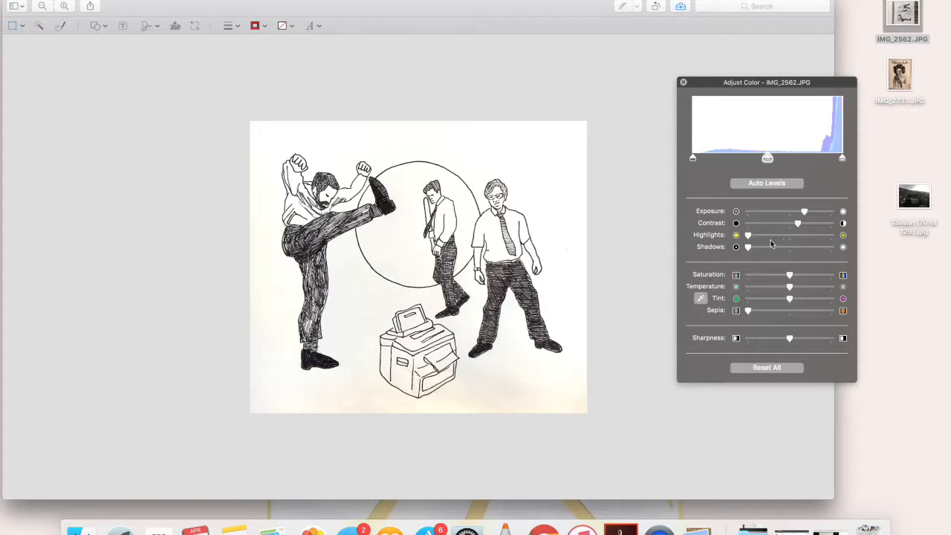
left_click_drag(805, 213, 800, 213)
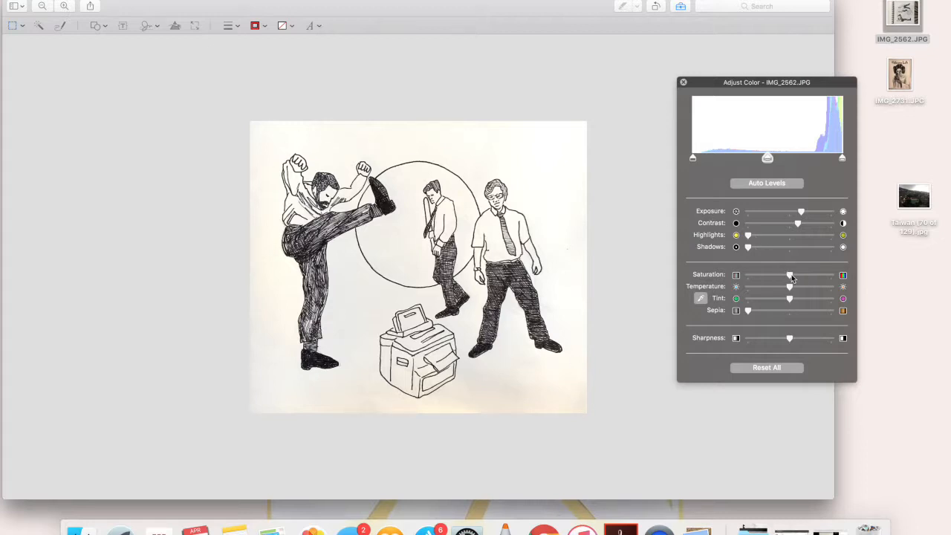
left_click_drag(790, 277, 757, 276)
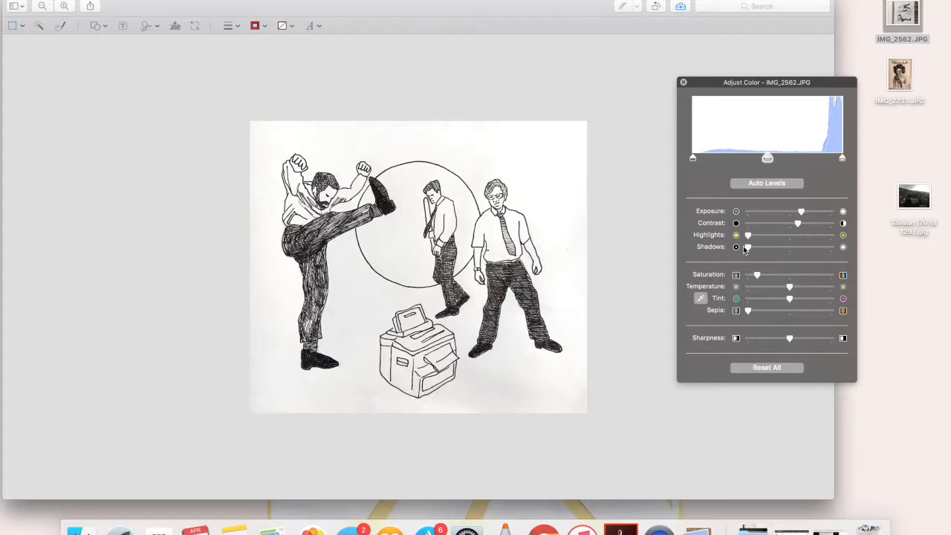
mouse_move(748, 239)
left_mouse_down()
mouse_move(785, 239)
mouse_move(747, 239)
mouse_move(791, 251)
mouse_move(747, 247)
left_mouse_up()
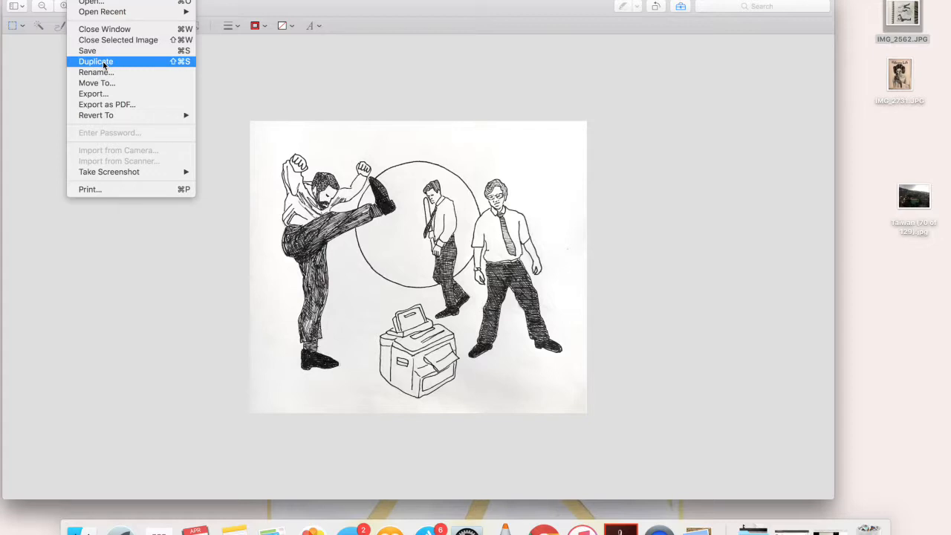
Step: Duplicate the adjusted drawing, save the duplicate to the desktop as copy, and close the duplicate's window
left_click(102, 63)
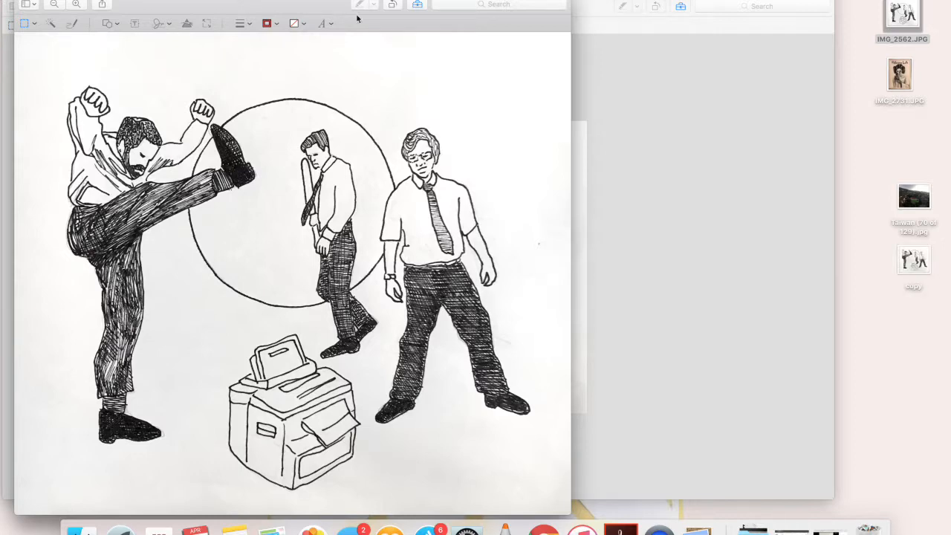
key("super+w")
Step: Reset all colour adjustments on the original drawing, and close its window and the adjustment controls
left_click(176, 26)
left_click(774, 368)
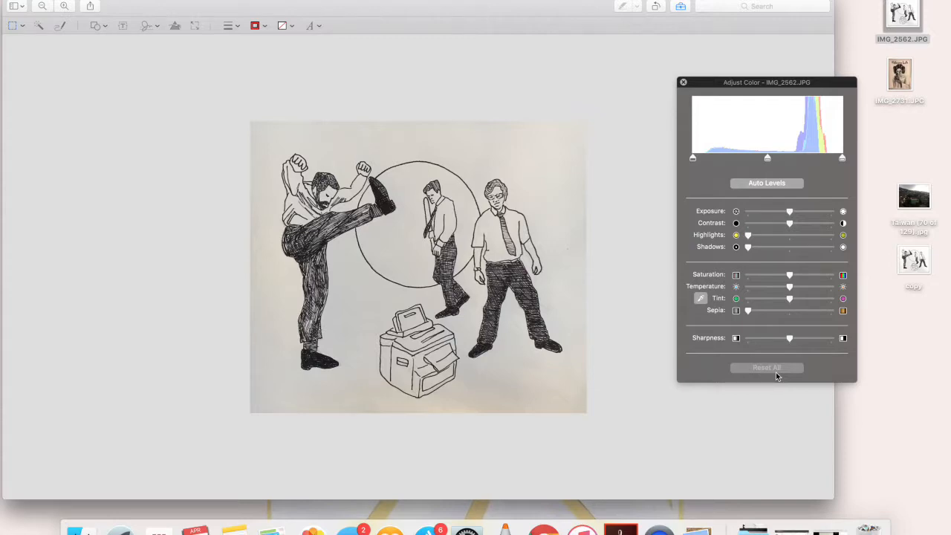
key("super+w")
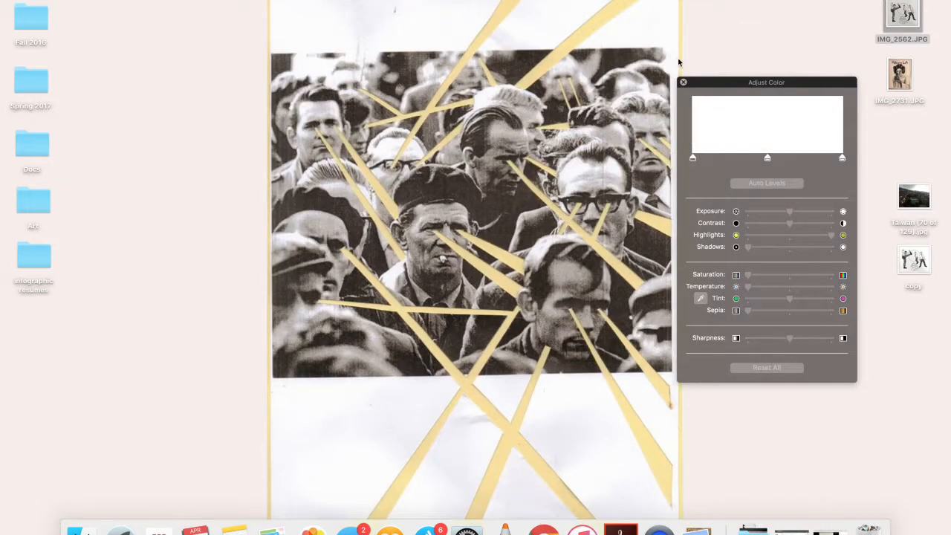
left_click(682, 81)
Step: Open IMG_2562.JPG and copy from the desktop and arrange their windows side by side for comparison
double_click(906, 287)
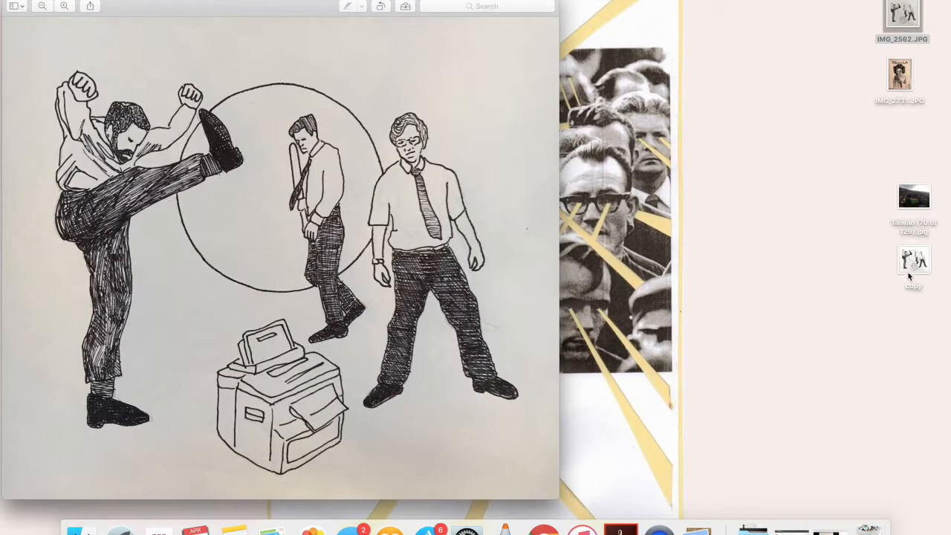
double_click(905, 289)
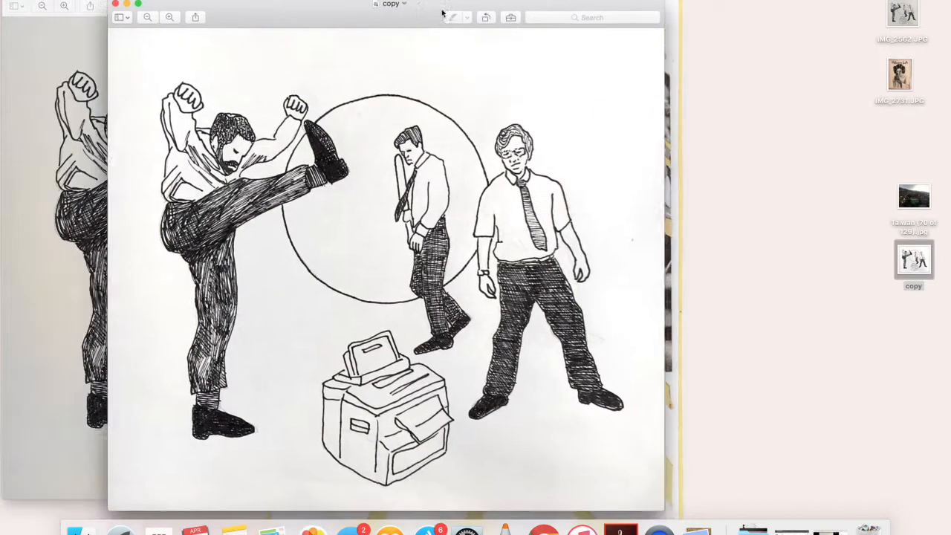
left_click_drag(442, 13, 713, 13)
left_click_drag(286, 14, 252, 11)
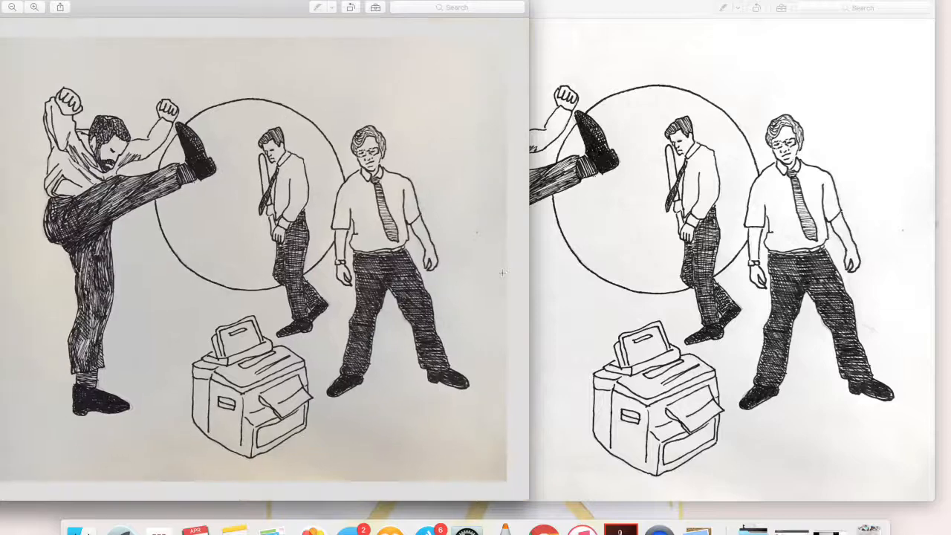